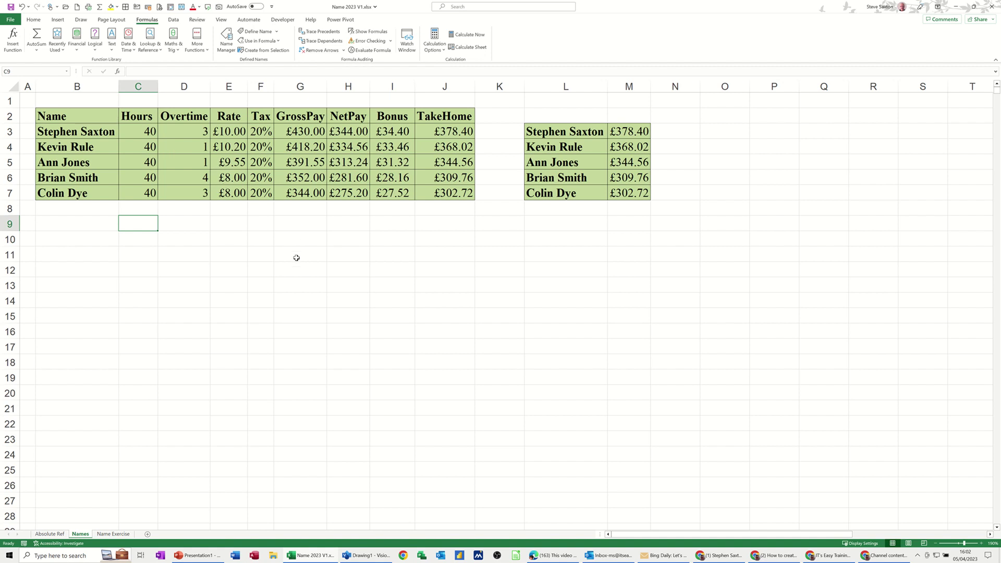
Create names for payroll table B2:J7 from its top row and left column.
drag(77, 116, 446, 193)
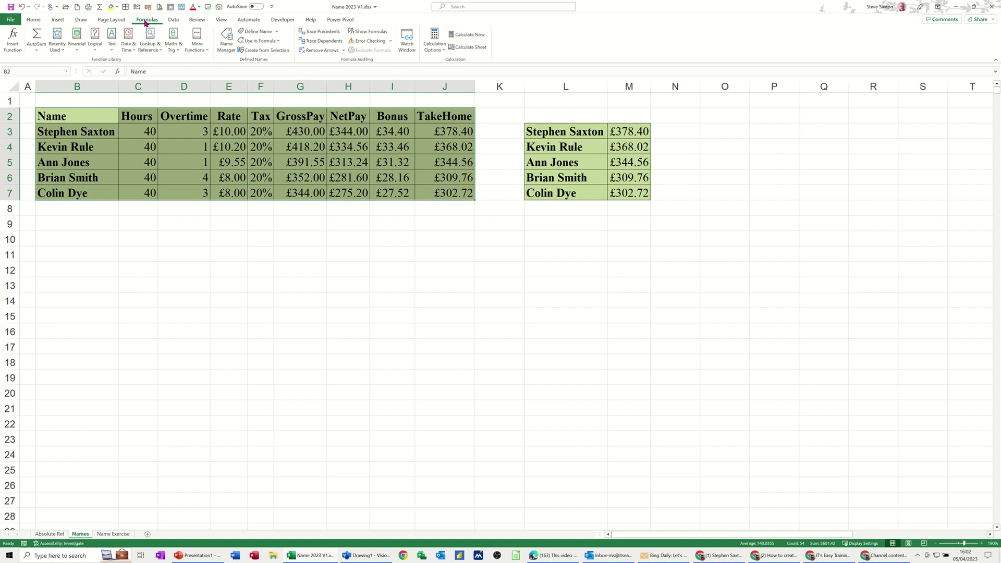
click(263, 52)
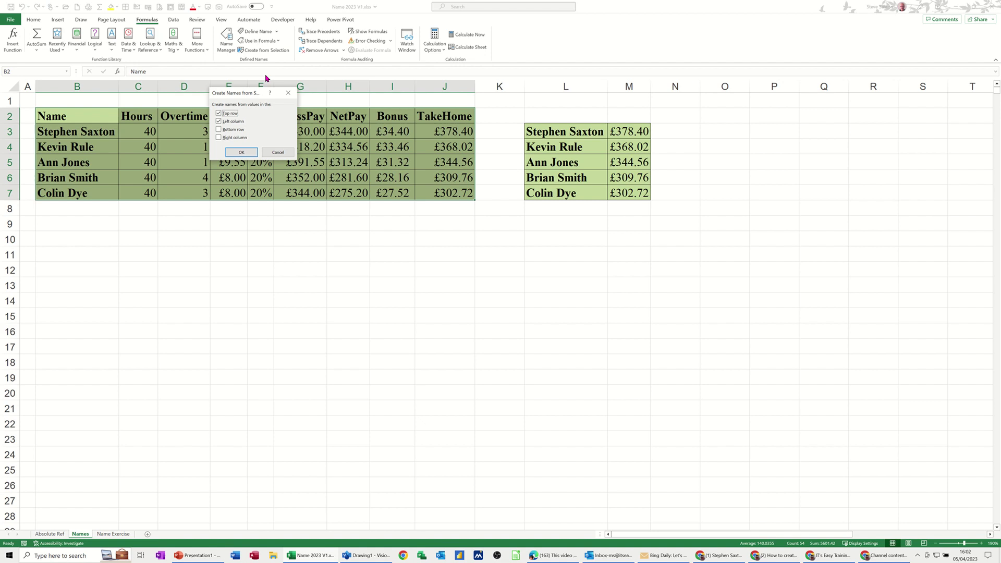
drag(238, 94, 291, 148)
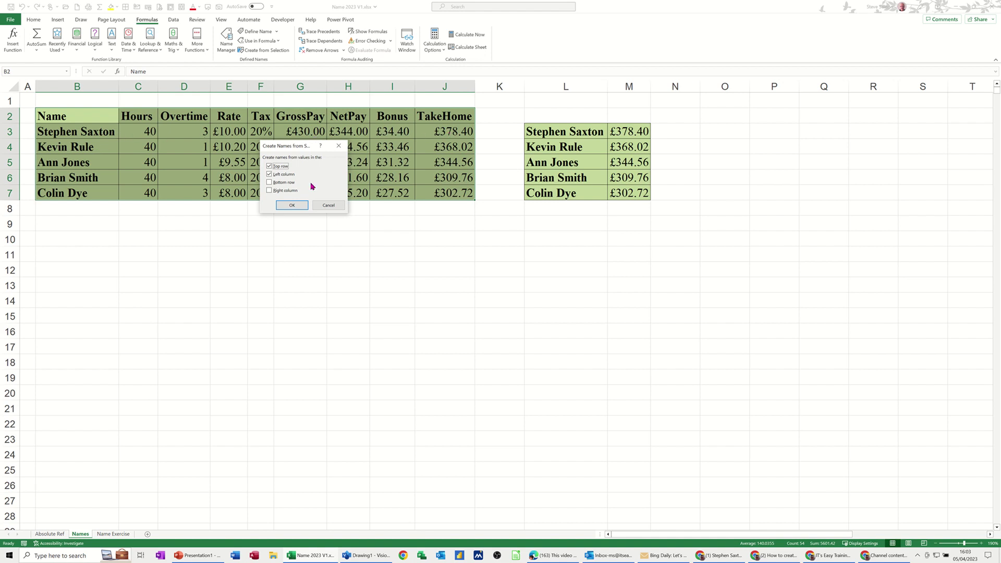
click(291, 206)
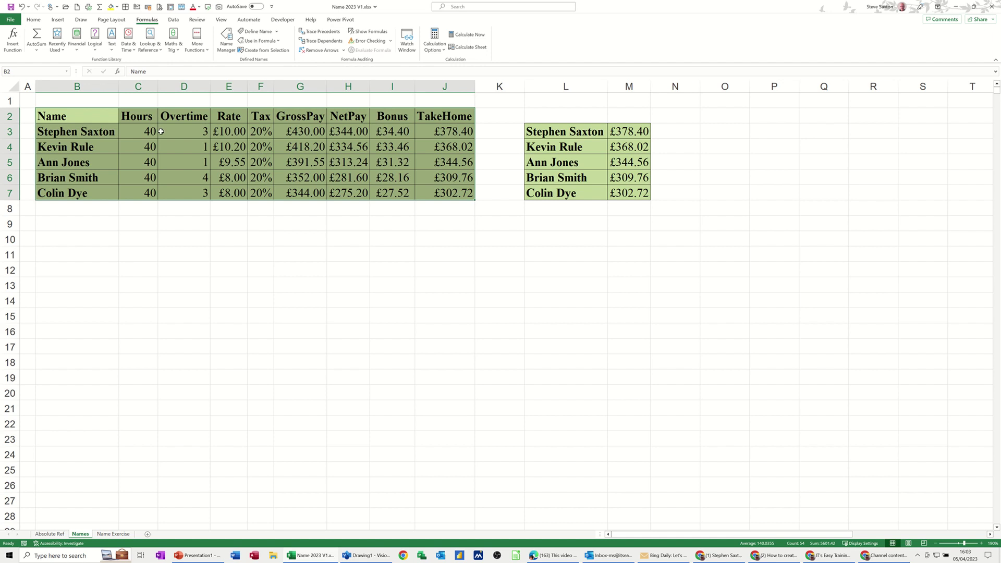
click(285, 239)
text(=hour)
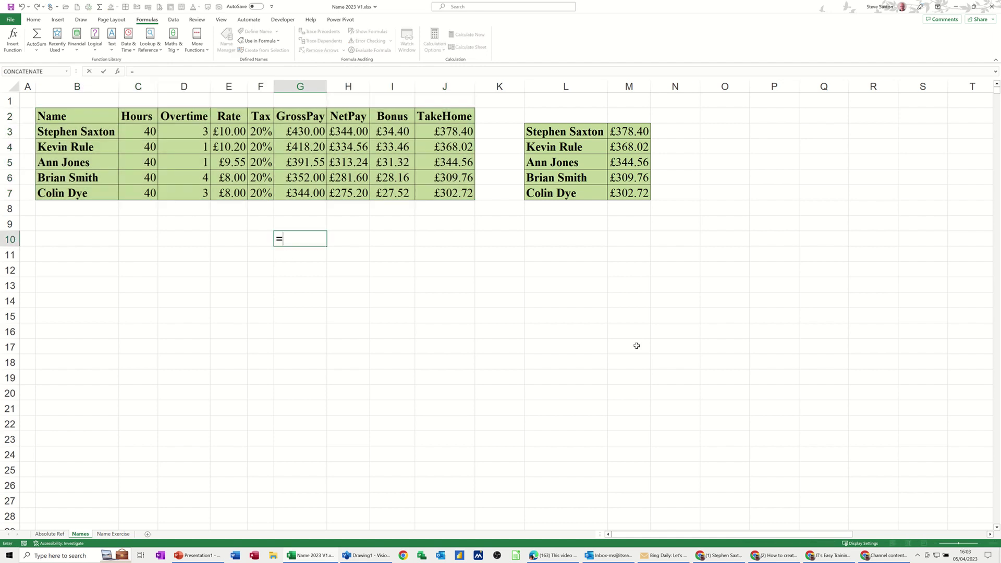
text(s)
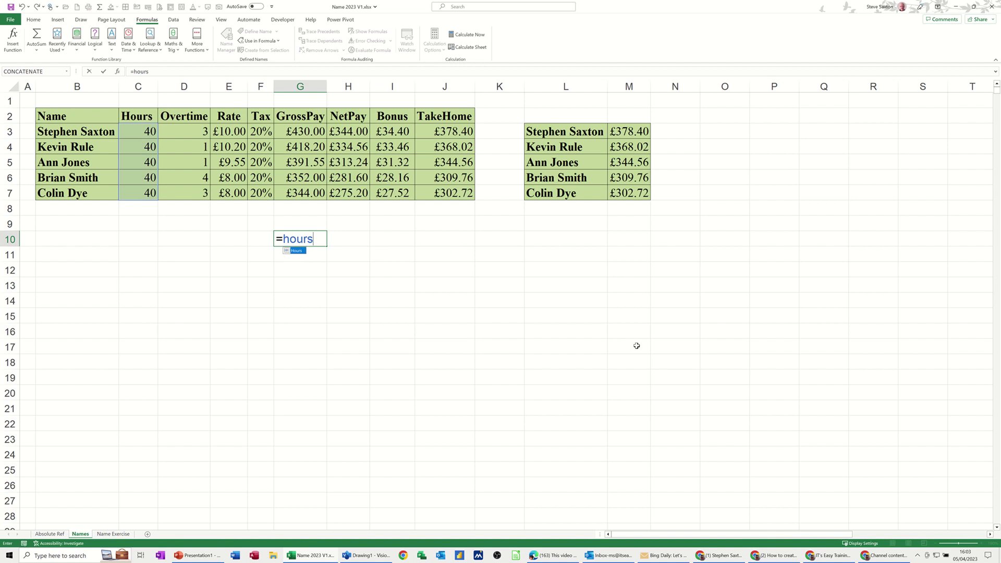
key(Return)
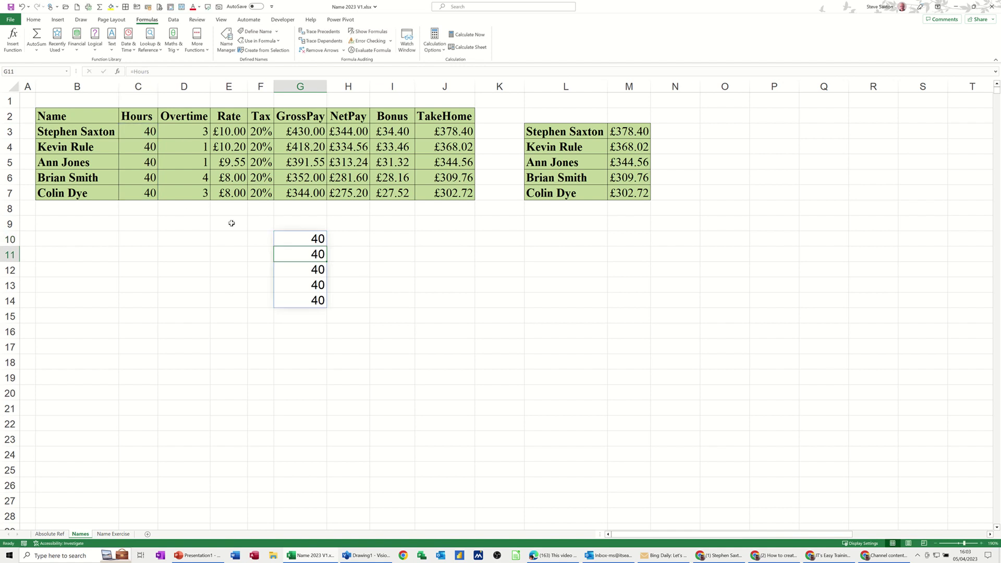
click(297, 239)
key(Delete)
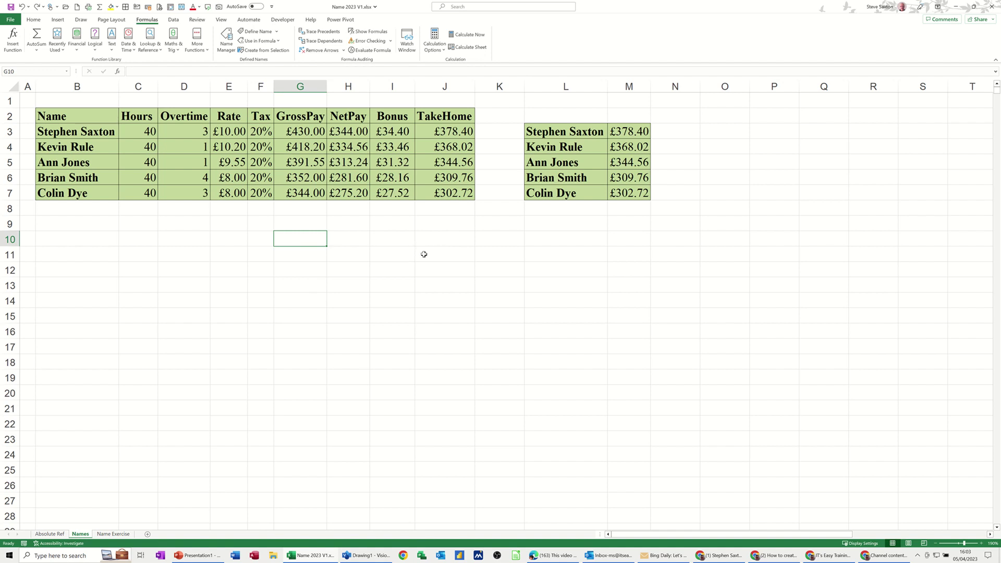
click(434, 130)
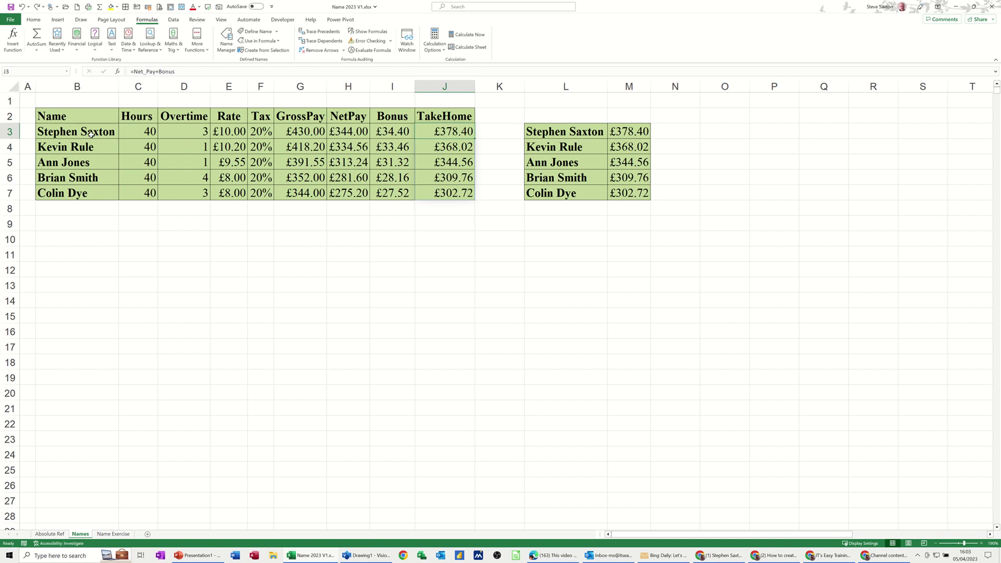
click(299, 255)
text(=ste)
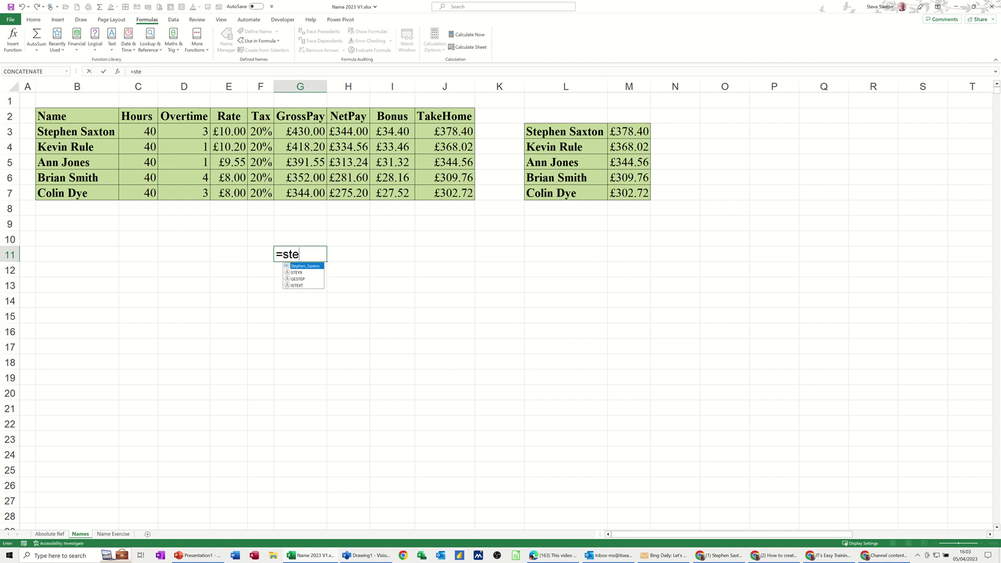
key(Tab)
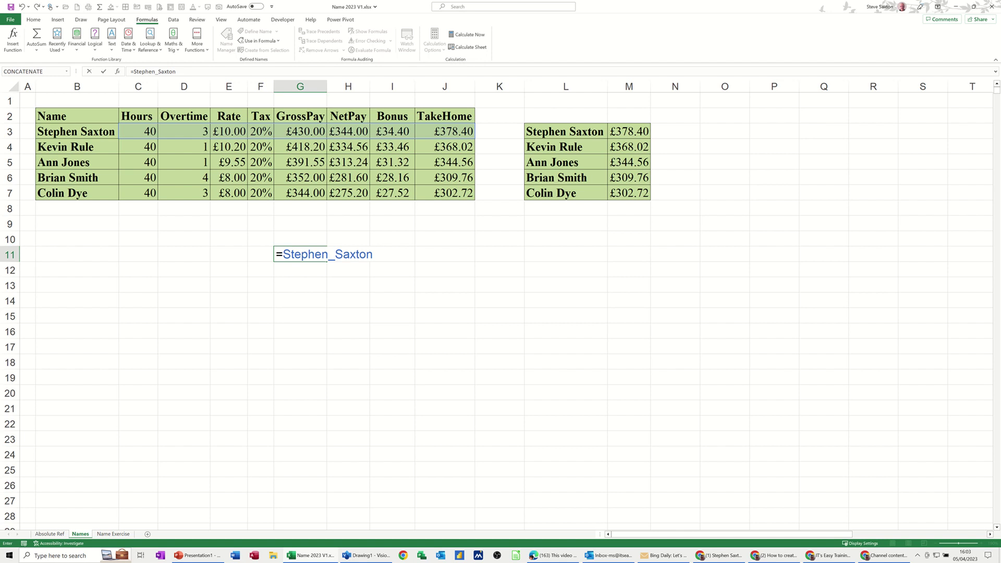
text( take)
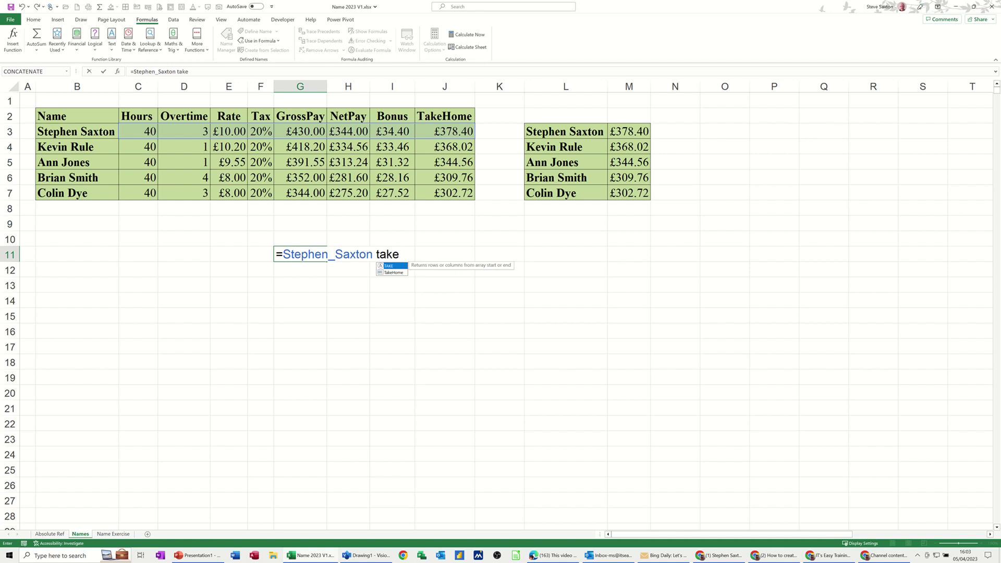
key(Down)
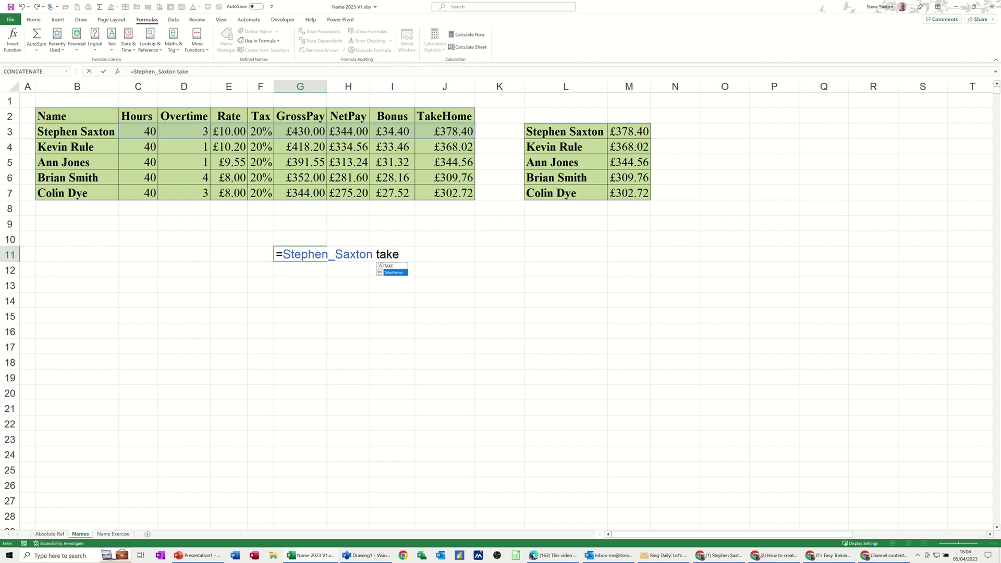
key(Tab)
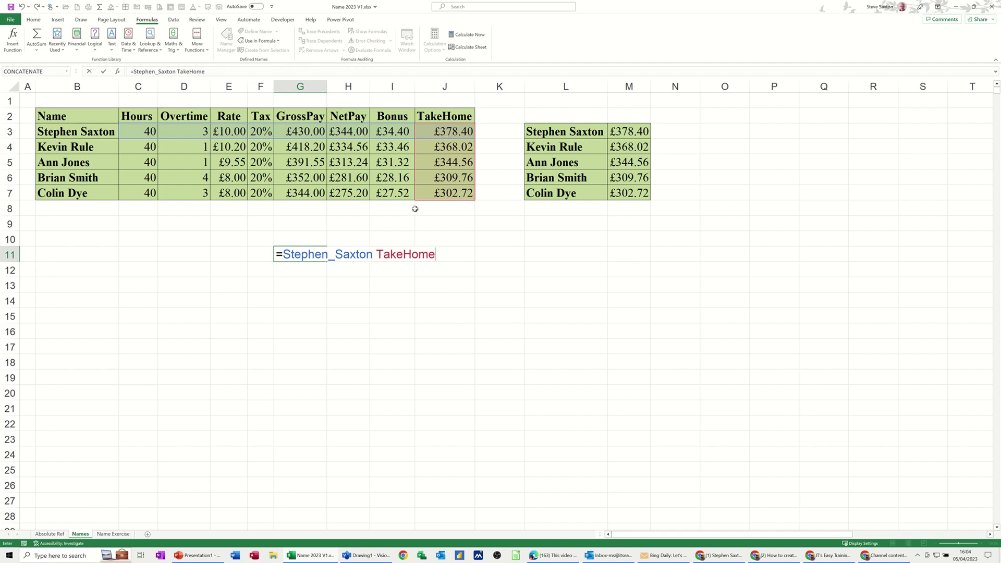
click(105, 71)
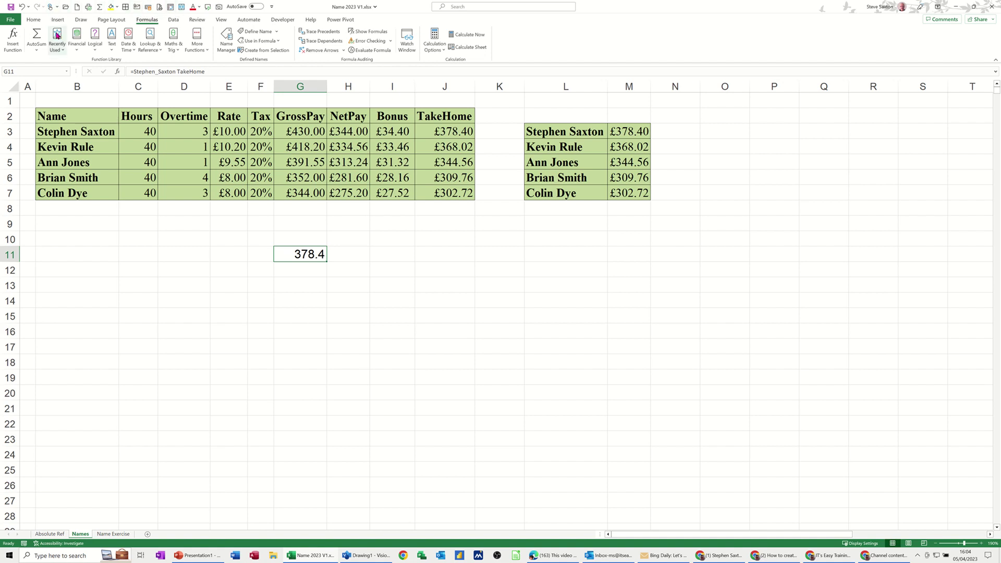
click(33, 20)
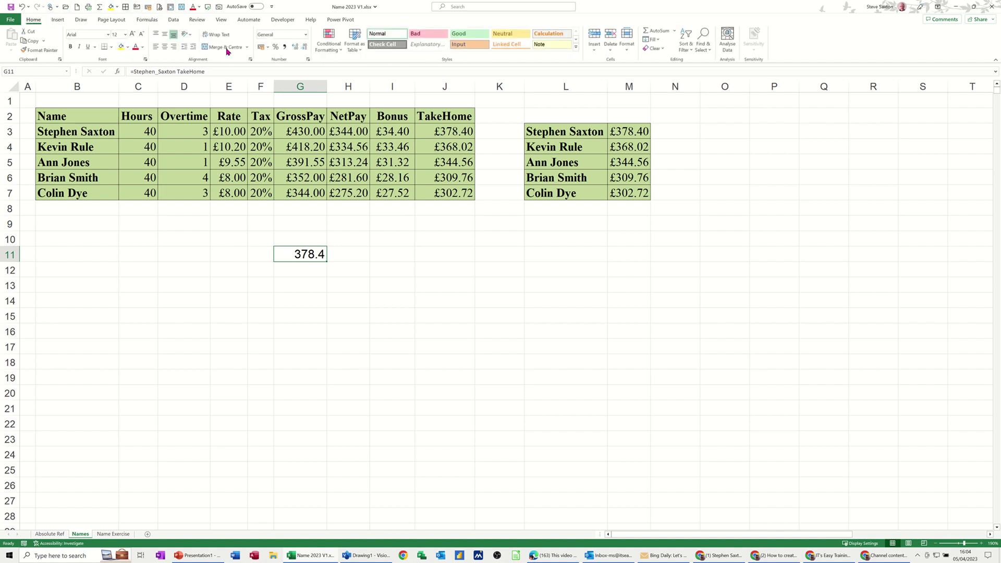
click(262, 49)
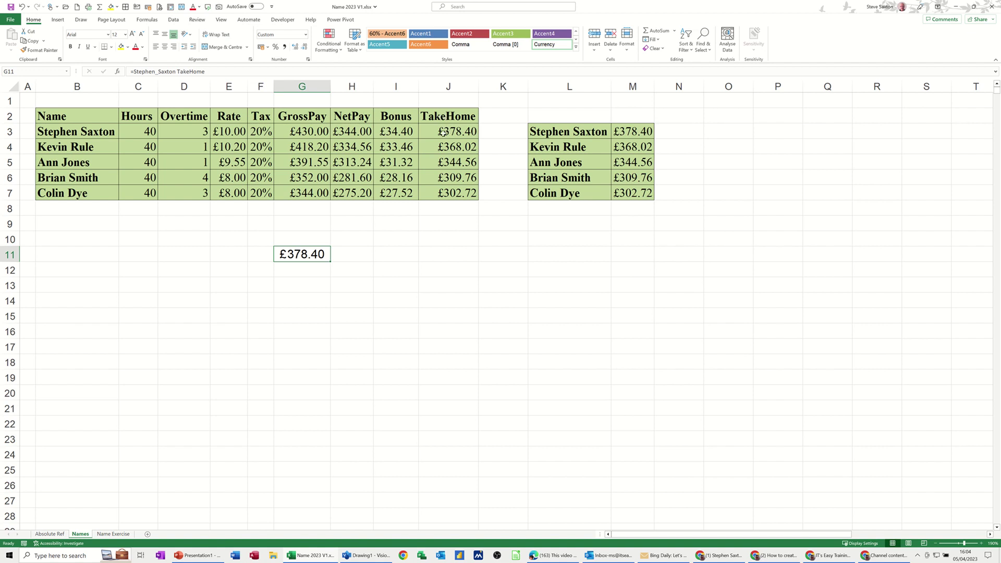
drag(448, 131, 452, 193)
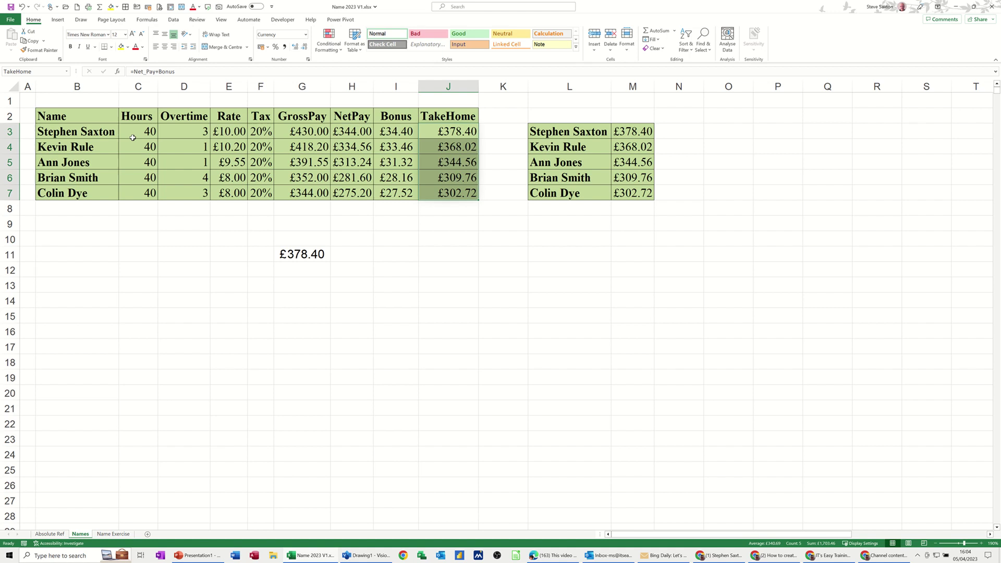
mouse_move(138, 132)
mouse_down()
mouse_move(439, 133)
mouse_move(419, 133)
mouse_move(459, 189)
mouse_up()
click(121, 47)
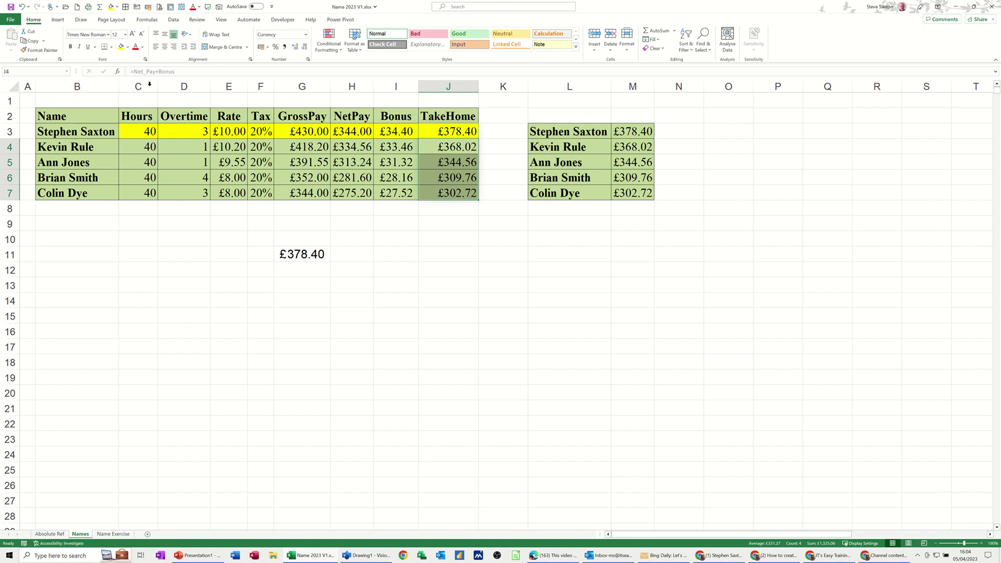
click(122, 47)
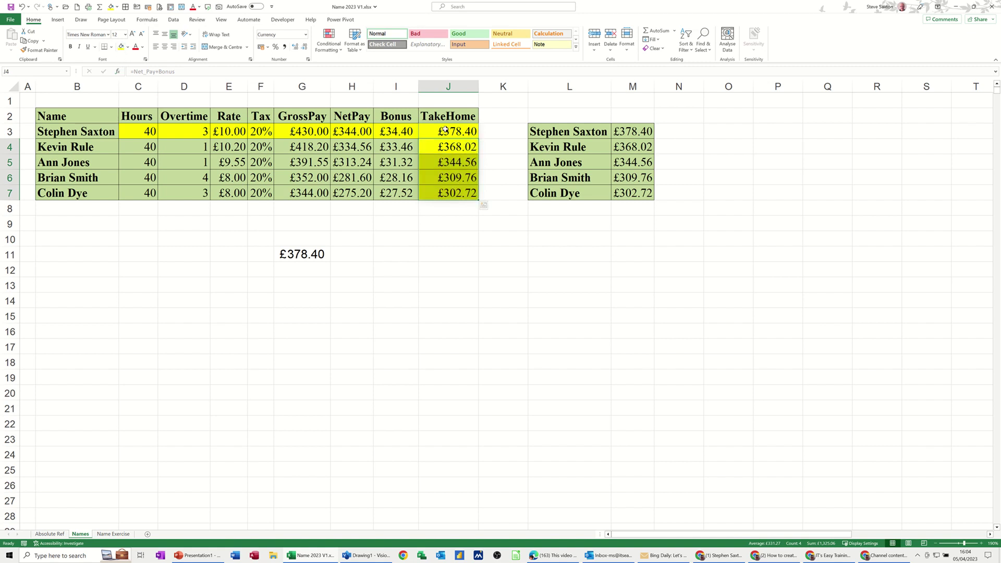
click(423, 130)
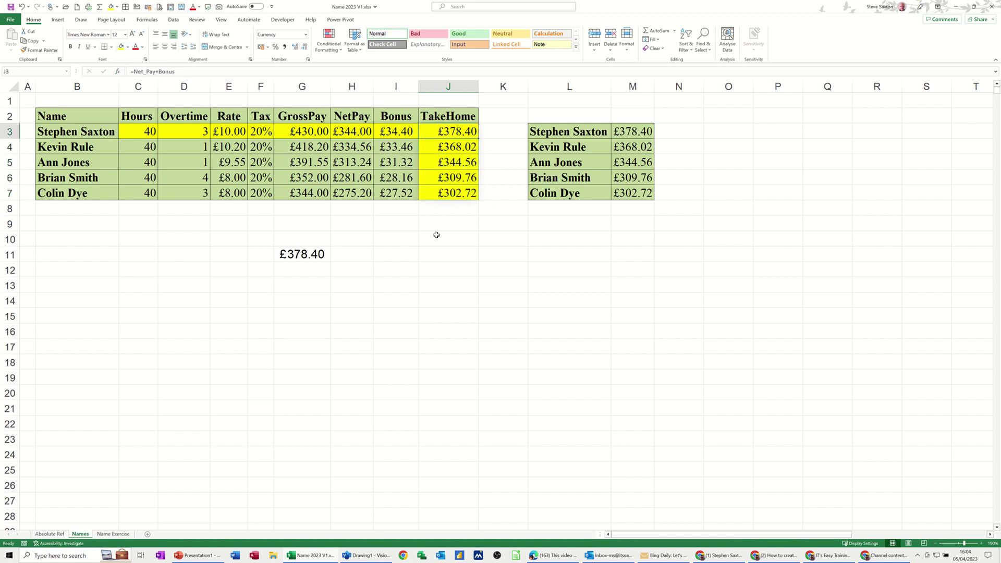
click(426, 255)
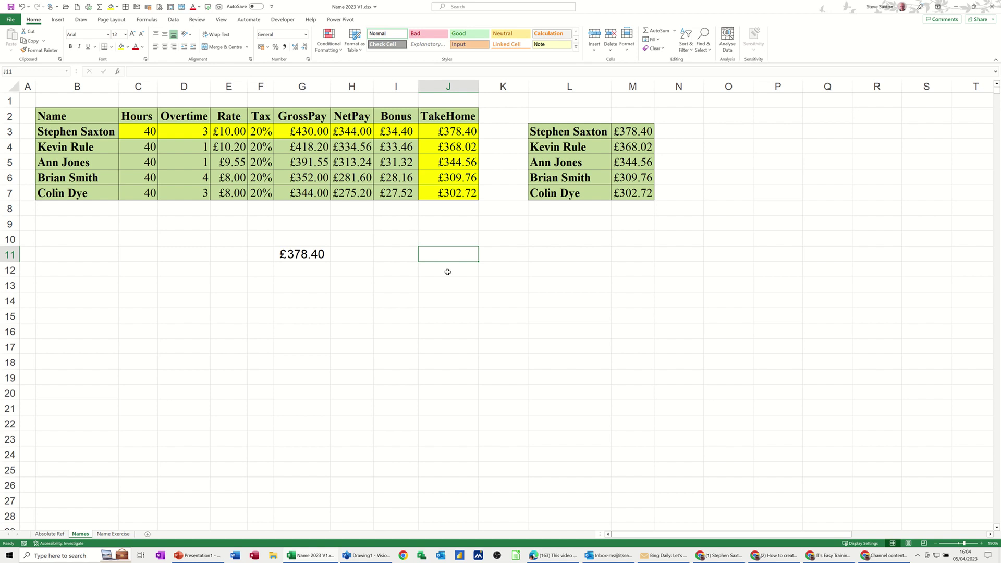
text(=kevin)
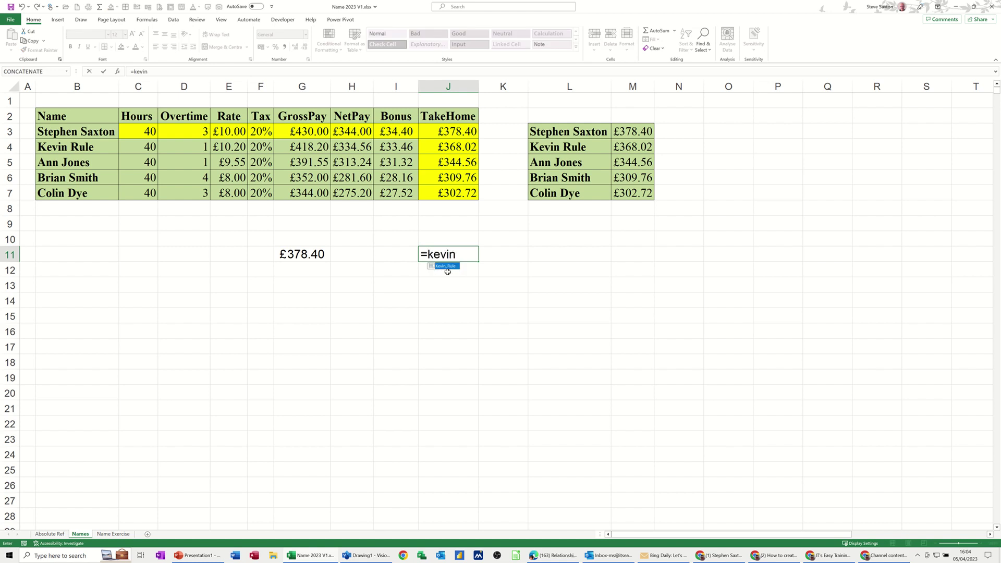
Enter =Kevin_Rule NetPay in J11 so it returns 334.56.
double_click(447, 267)
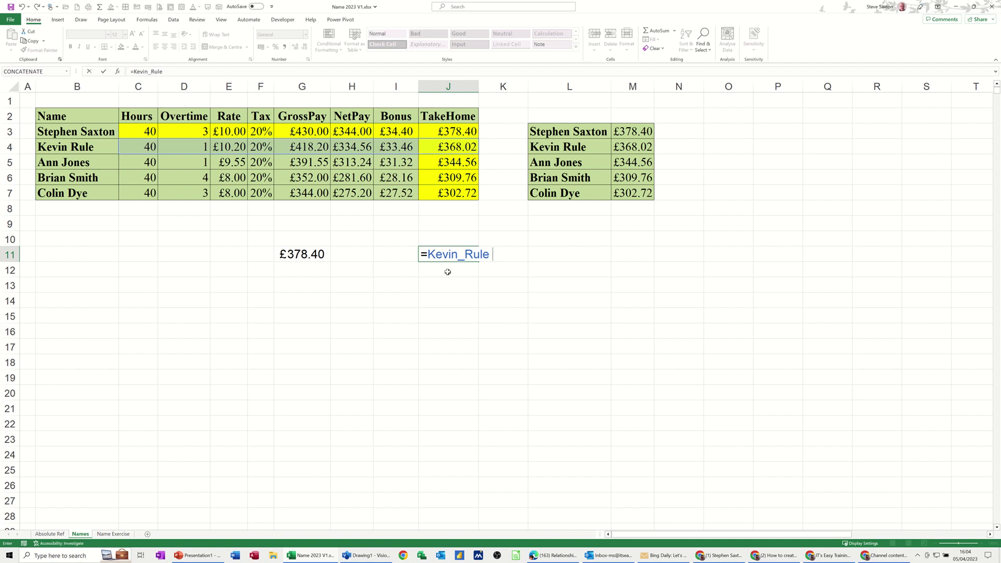
text(net)
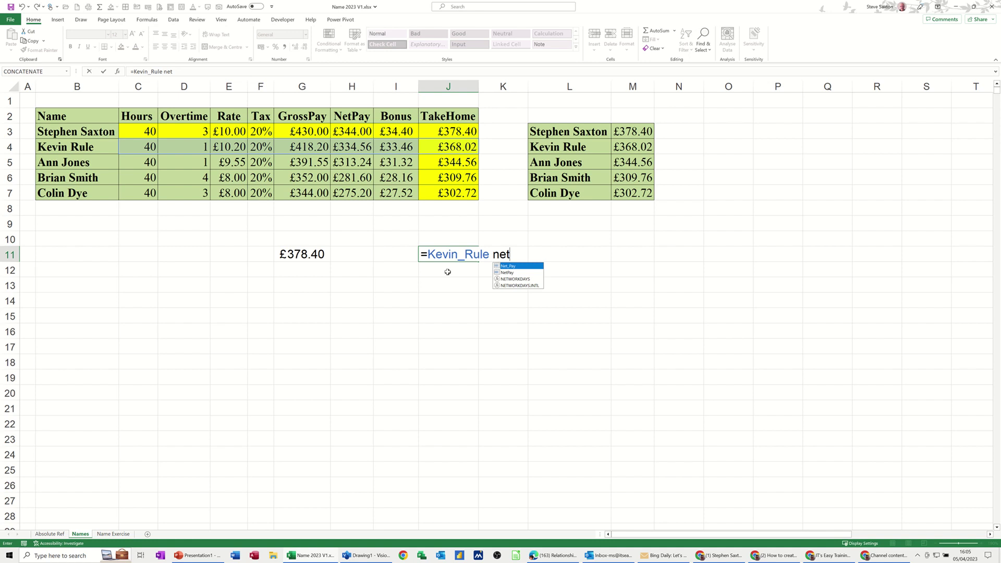
key(Down)
key(Tab)
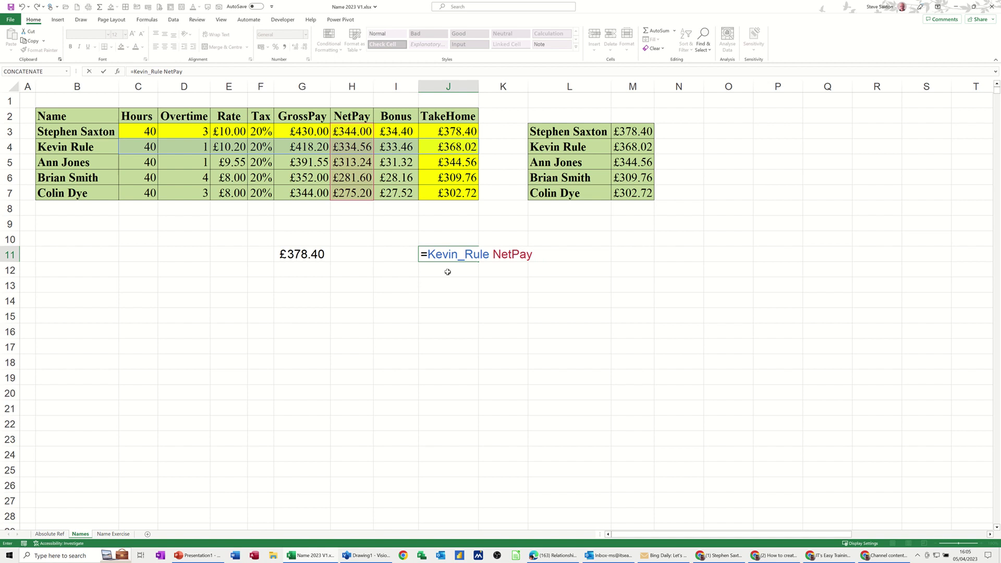
key(Return)
click(458, 256)
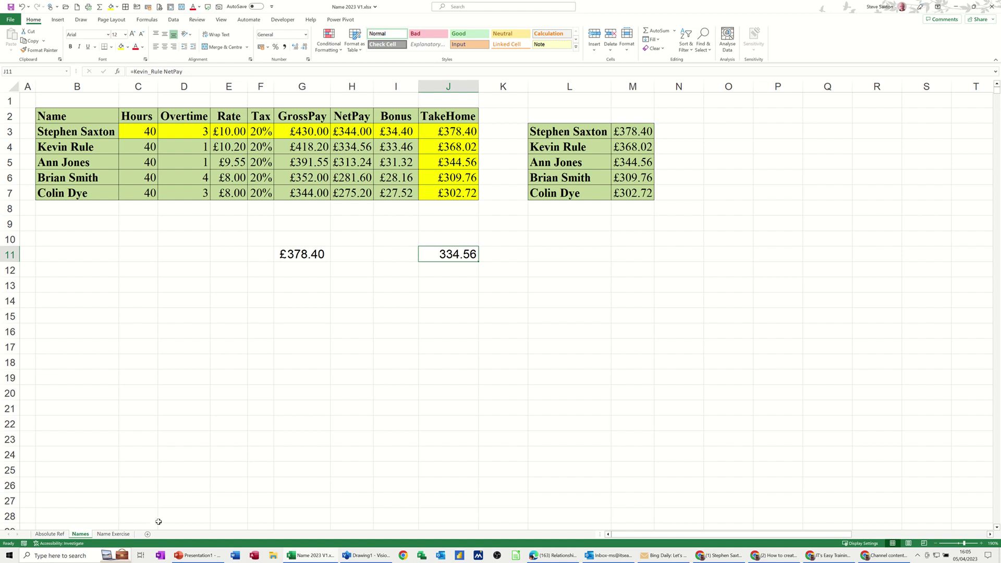
On a new worksheet, enter =Kevin_Rule NetPay in A1.
click(147, 535)
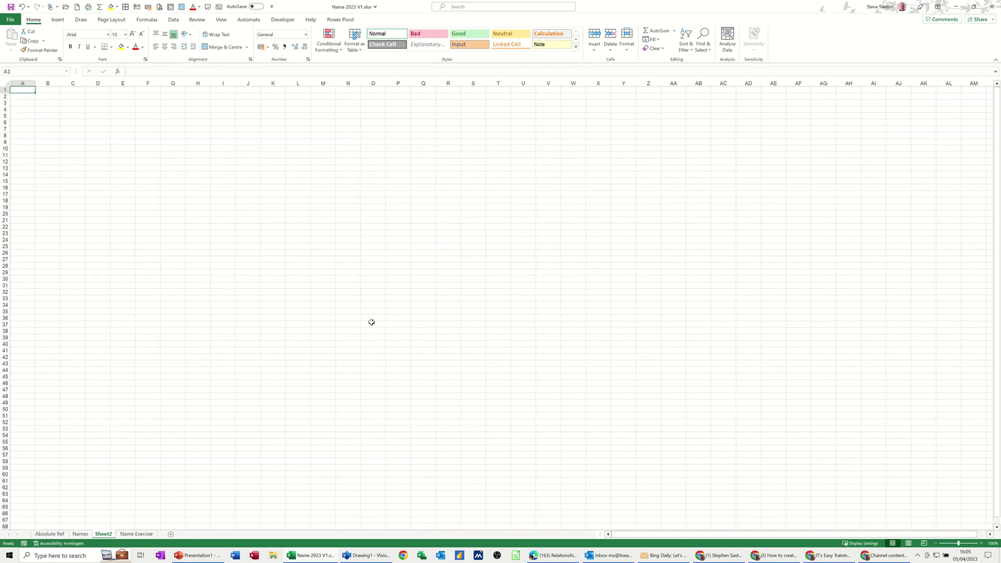
scroll(520, 336, up, 5)
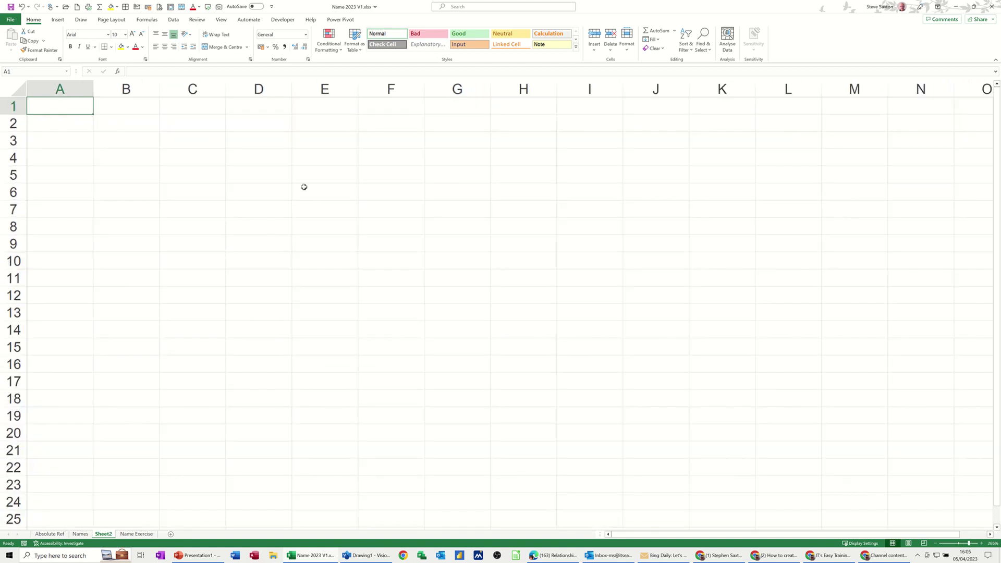
text(=)
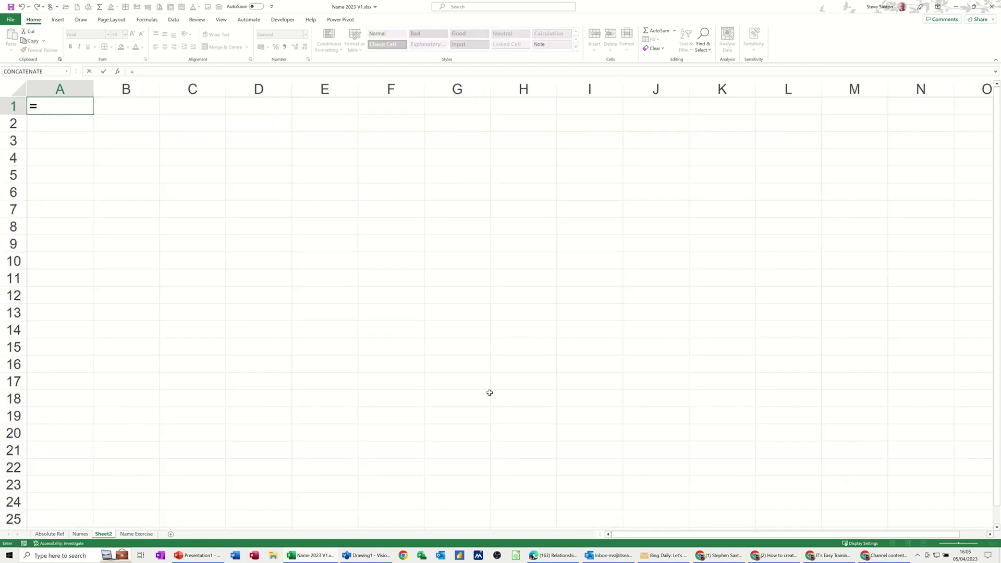
text(kevin)
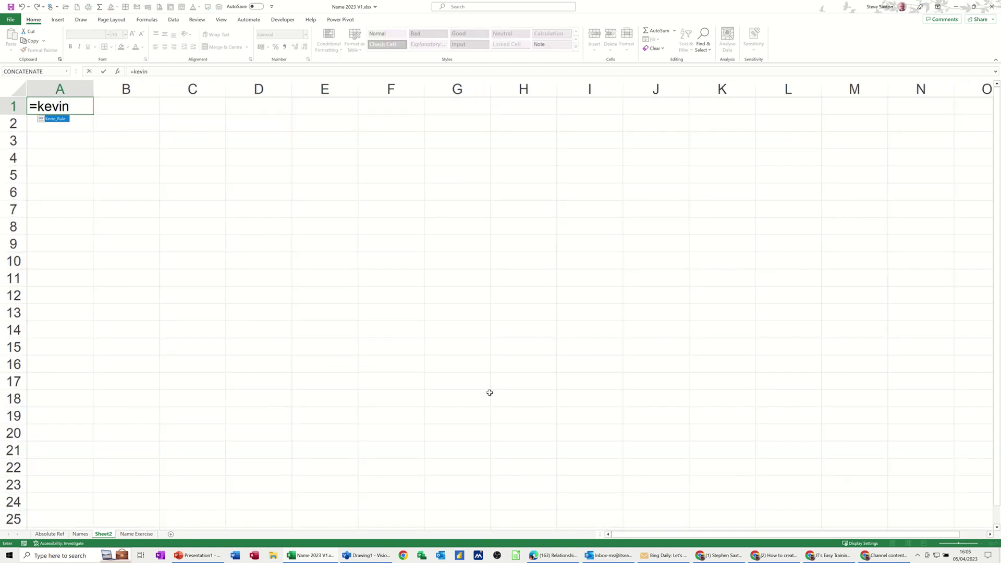
key(Tab)
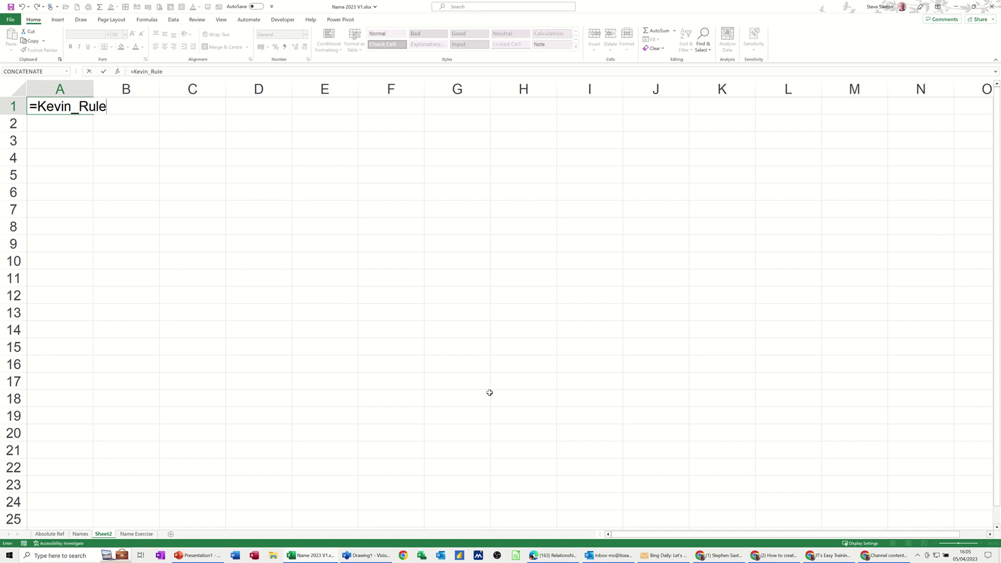
text( net)
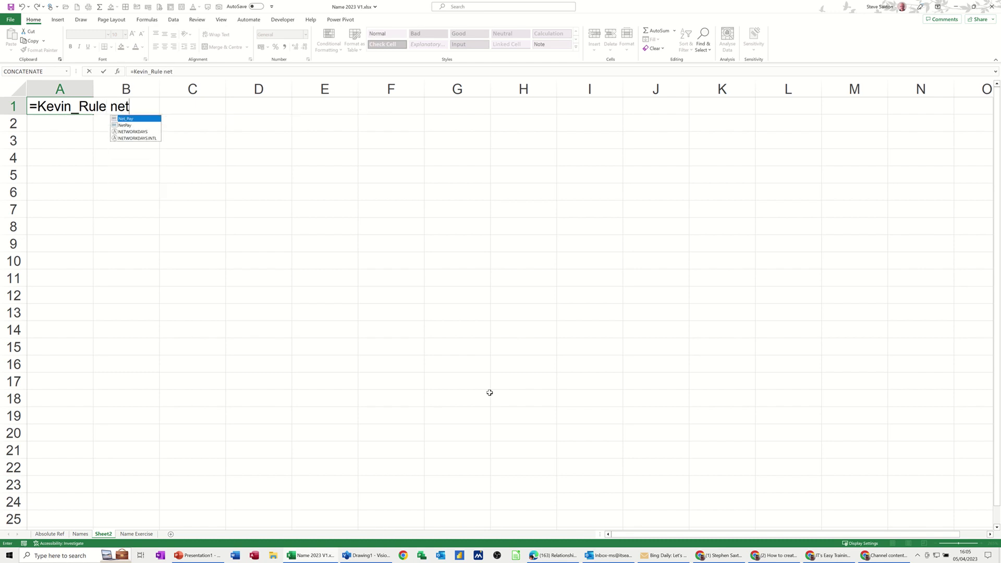
text(p)
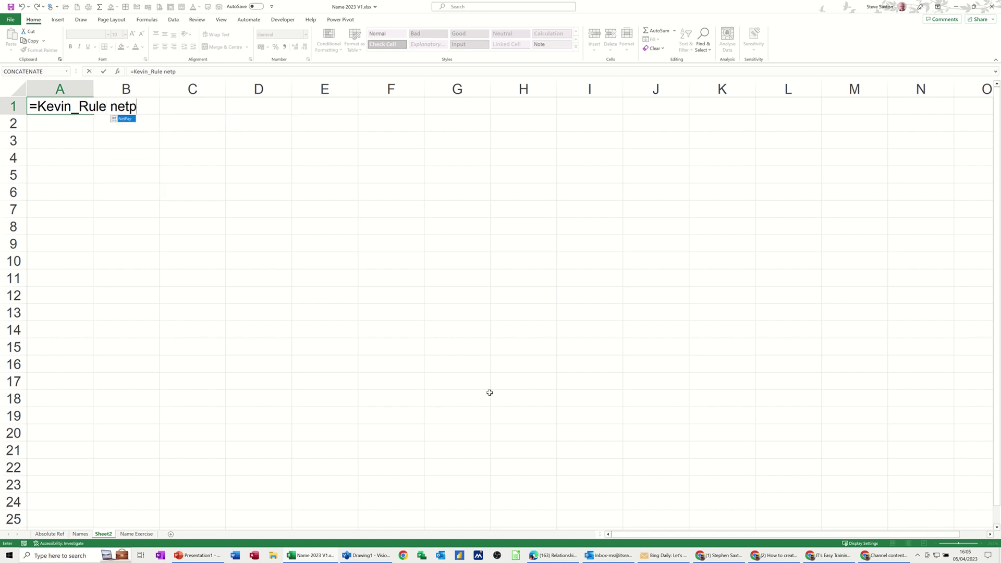
key(Tab)
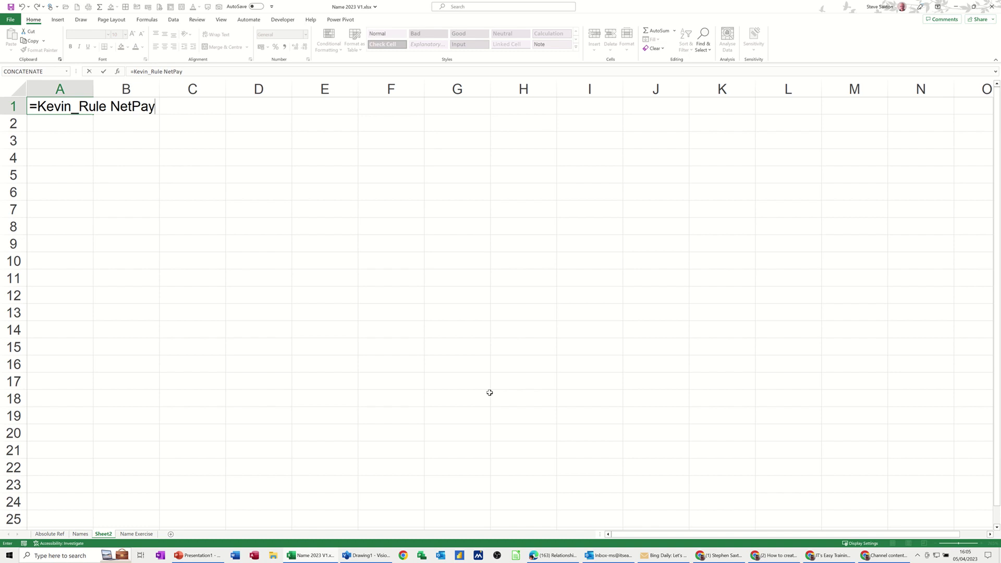
key(Return)
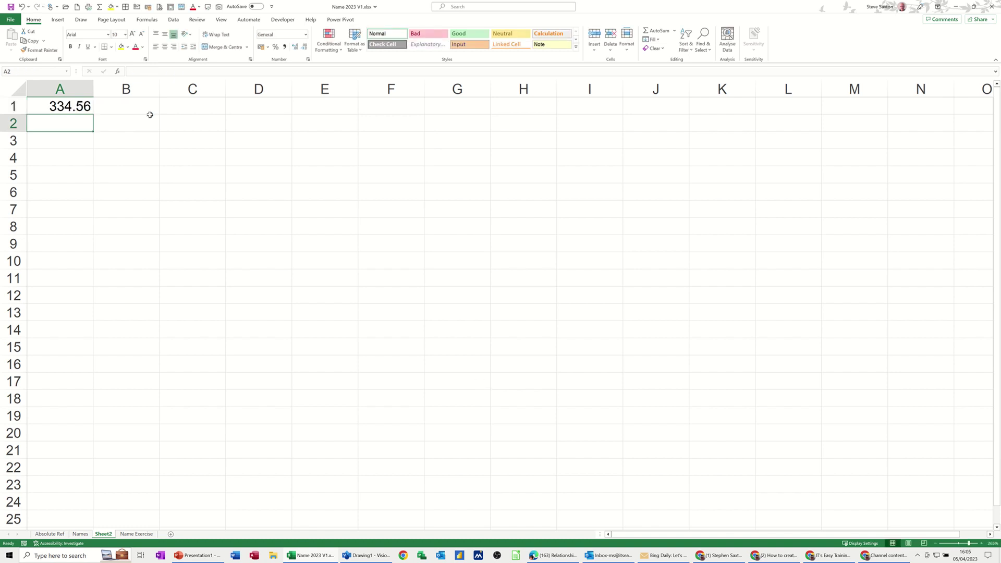
Format A1 as currency to show £334.56, then return to the Names sheet.
click(81, 108)
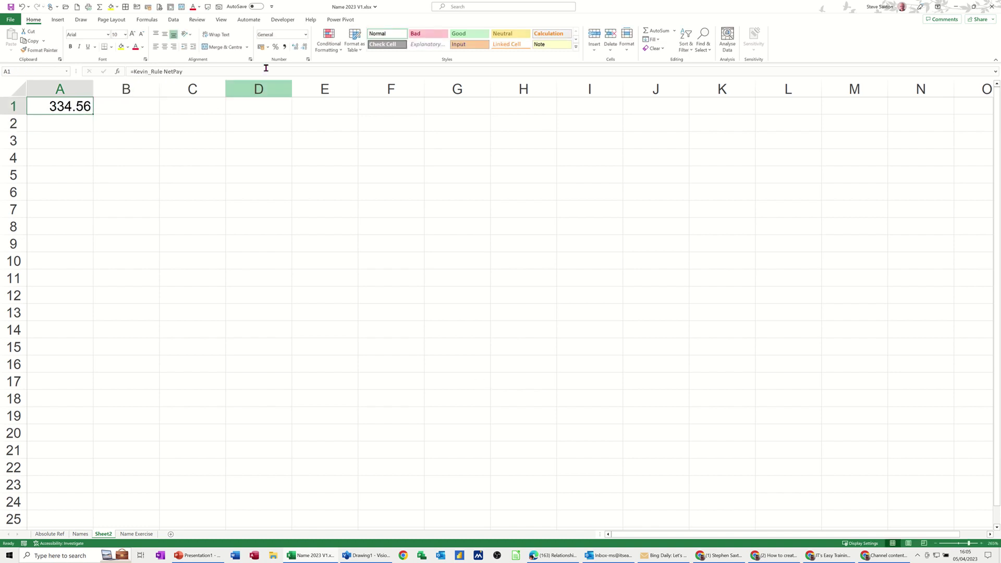
click(262, 48)
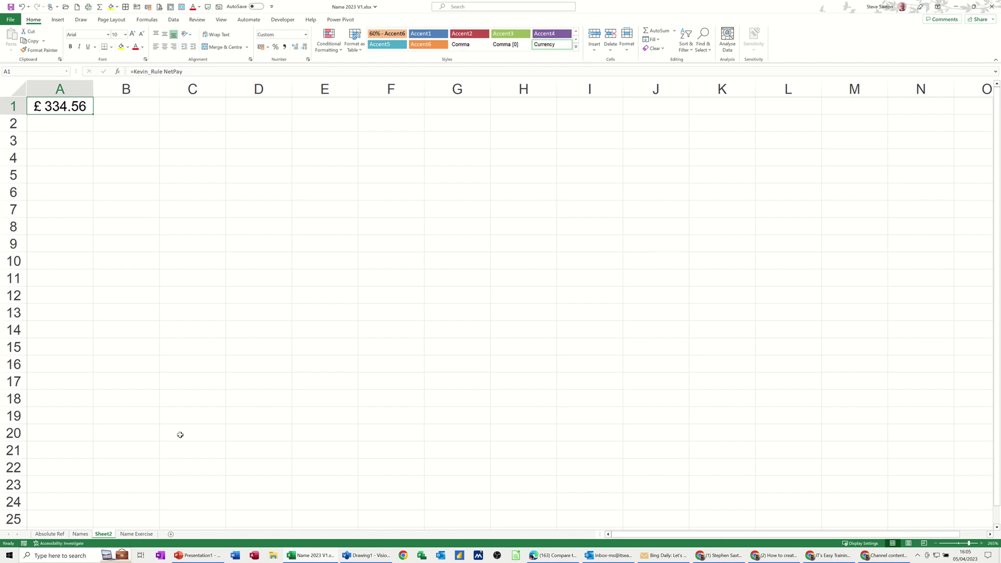
click(80, 533)
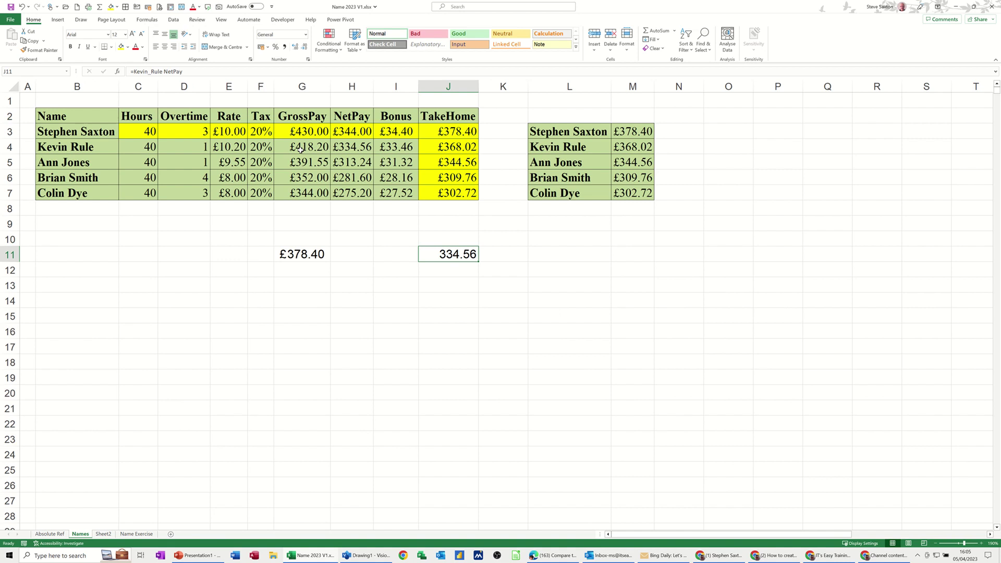
click(300, 149)
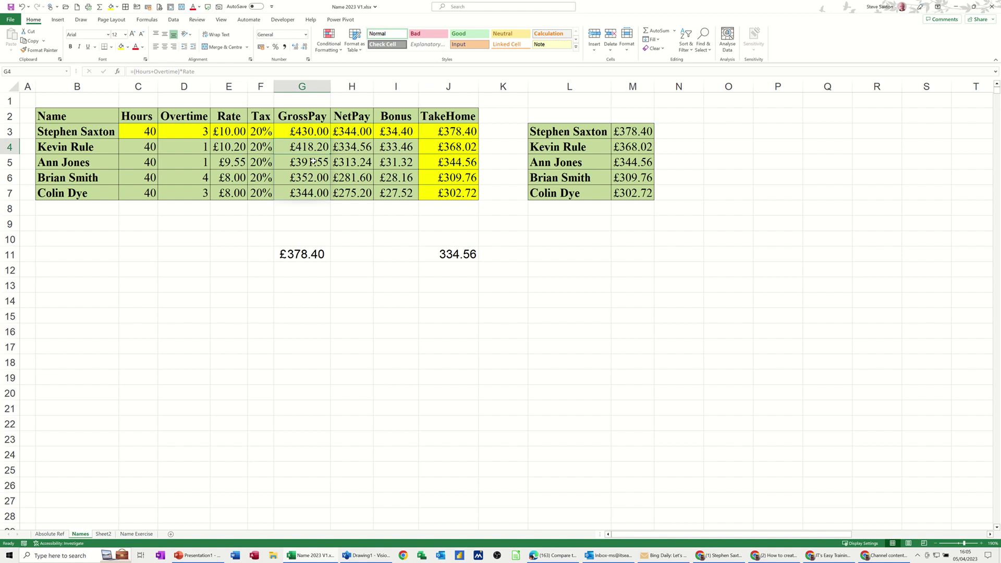
click(309, 162)
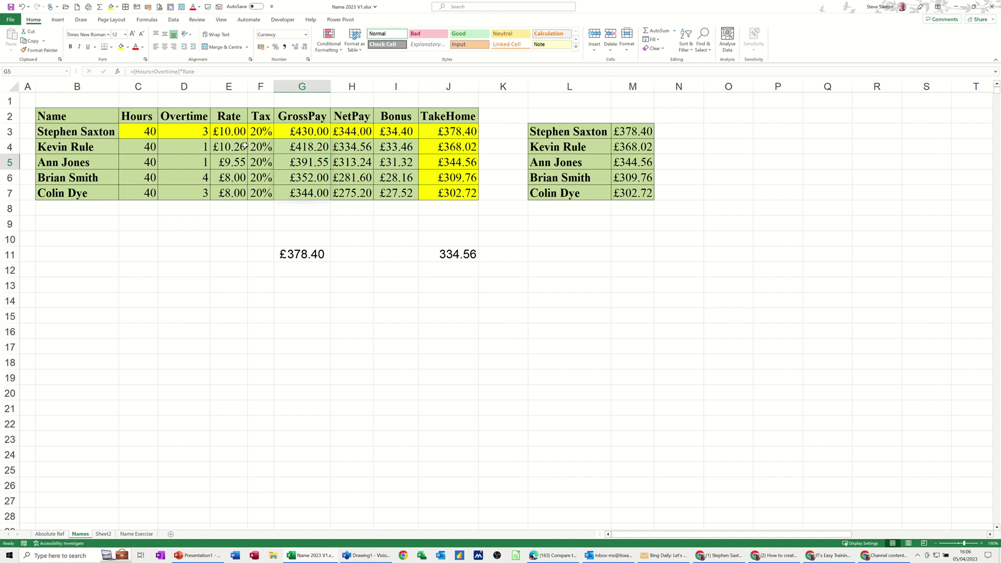
drag(228, 131, 228, 193)
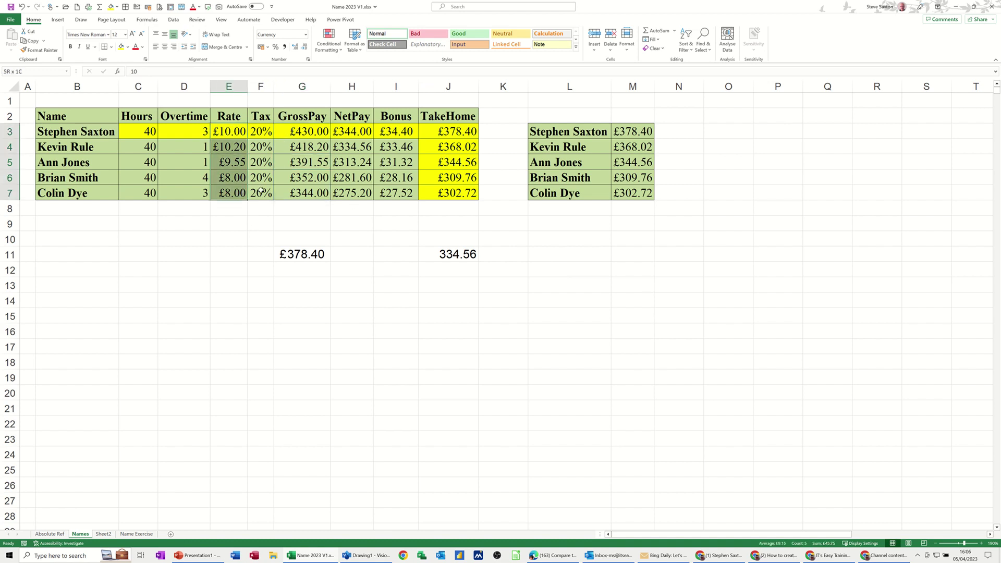
drag(309, 146, 310, 194)
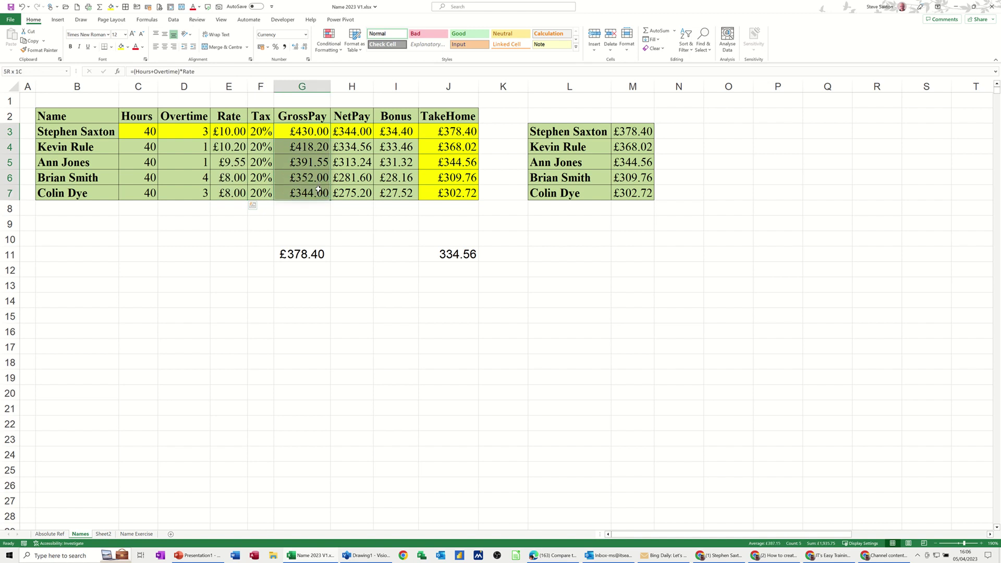